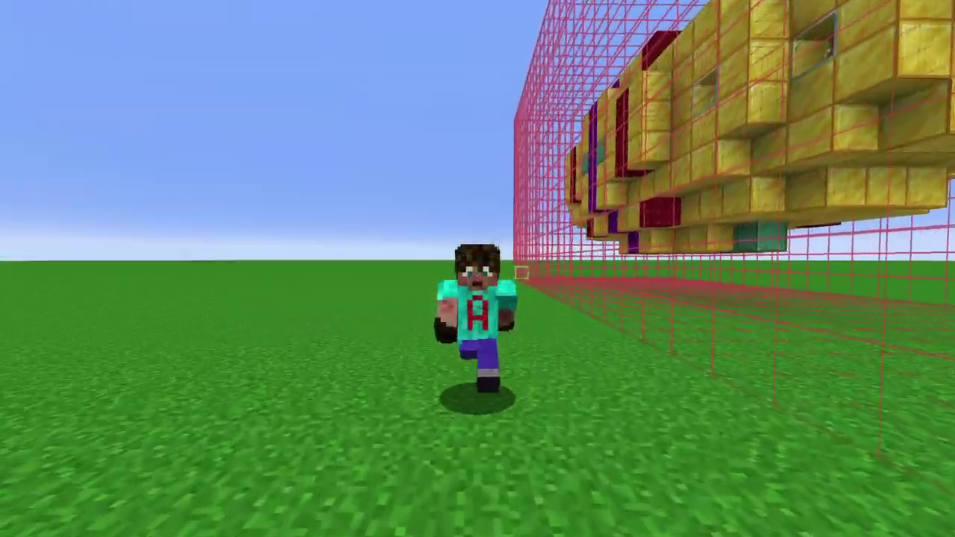
Step: Walk alongside the flipped golden ship and move in close to inspect it from above
key("w")
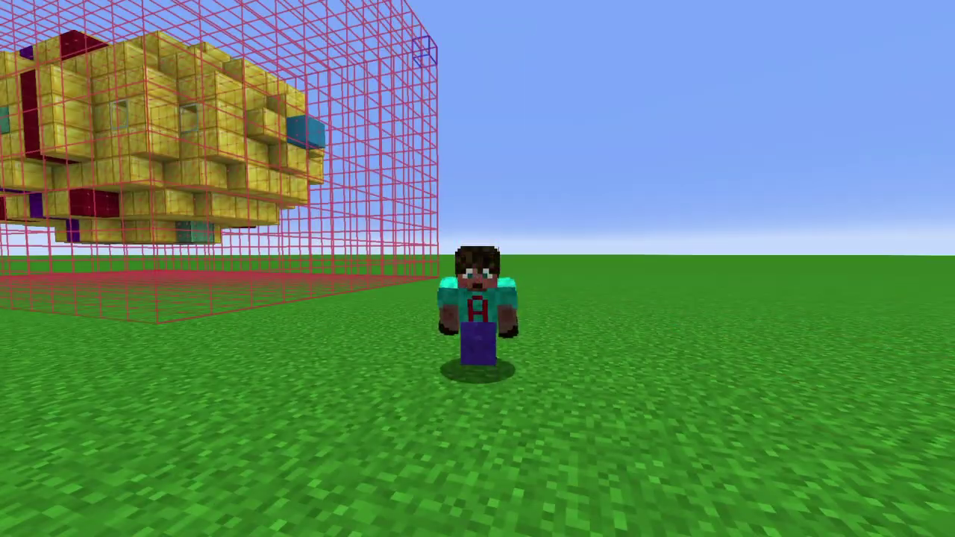
key("w")
key("w")
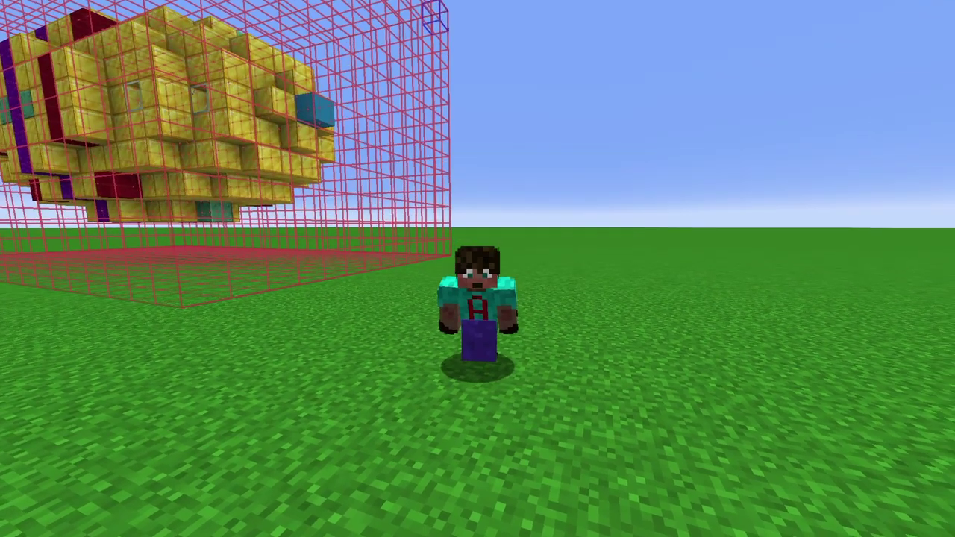
key("w")
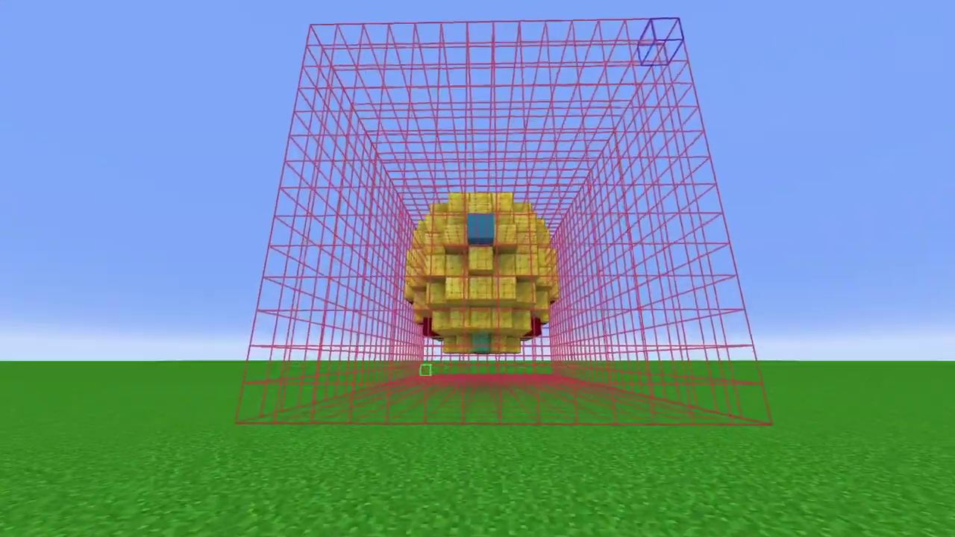
key("w")
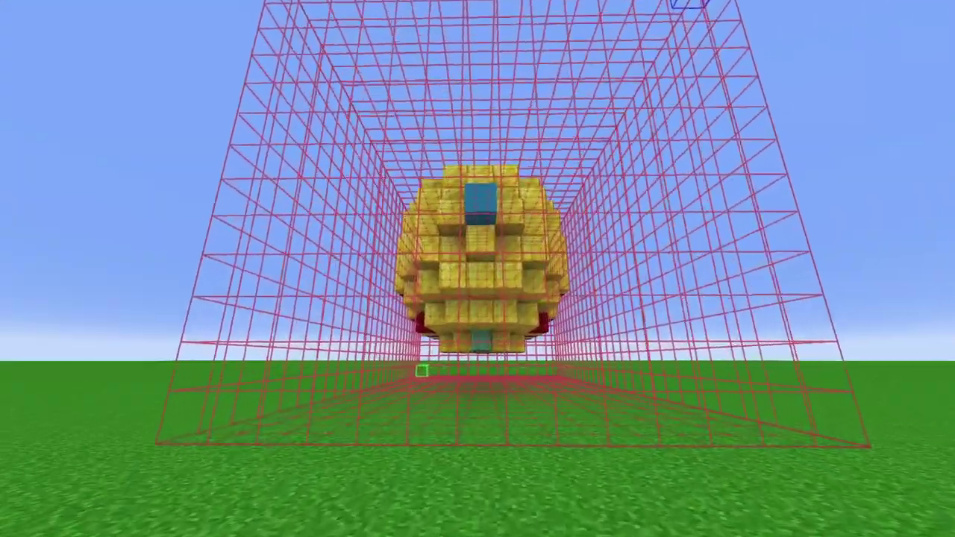
key("w")
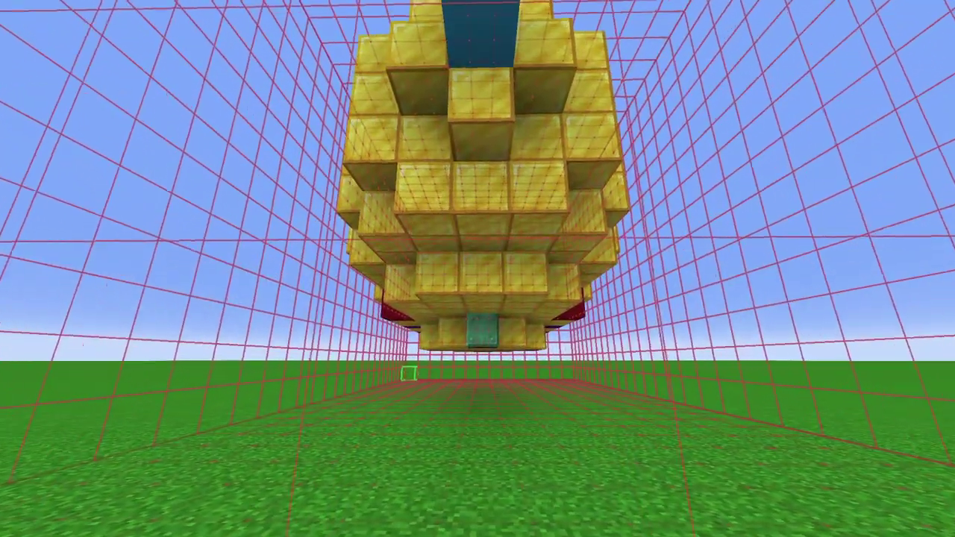
key("w")
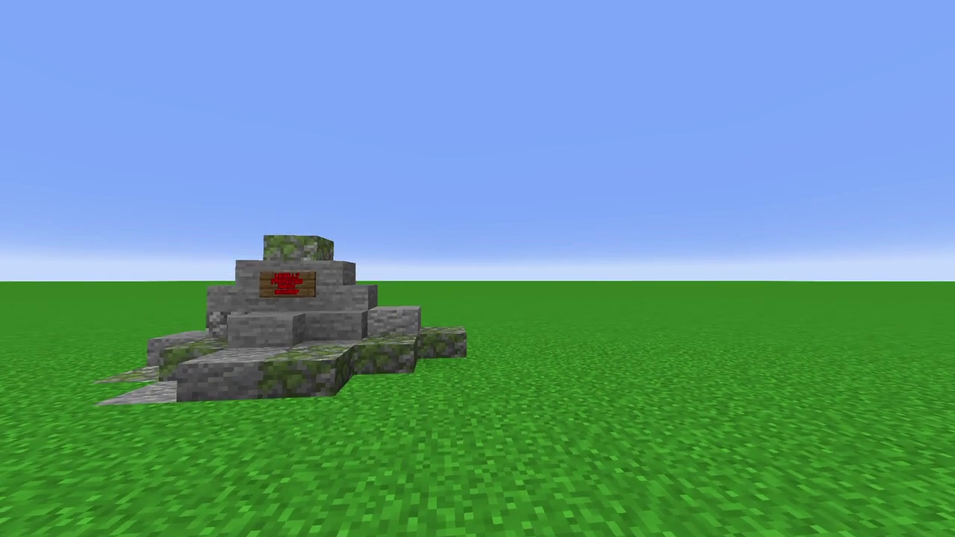
Step: Paste the copied gold build above the shrine with //paste -a, skipping air blocks
type("/paste -a")
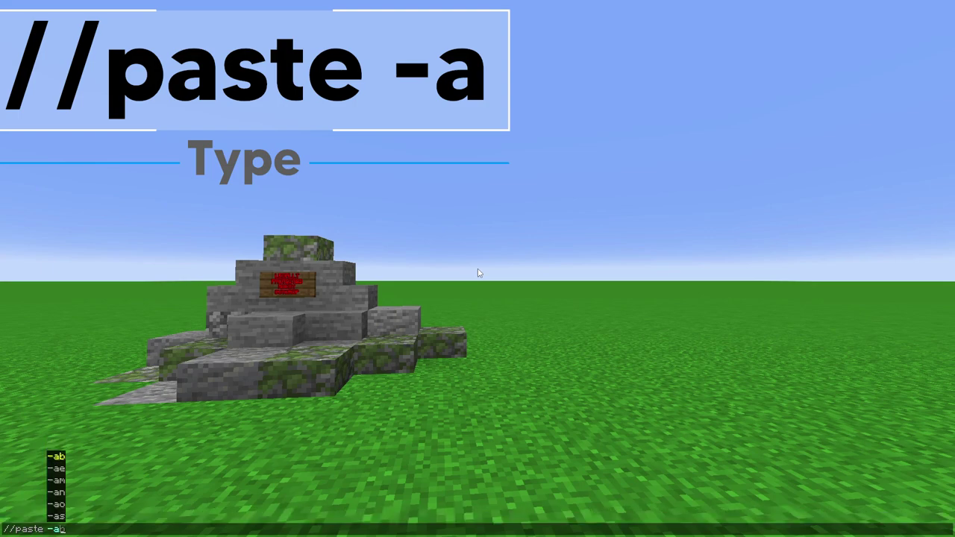
key("Return")
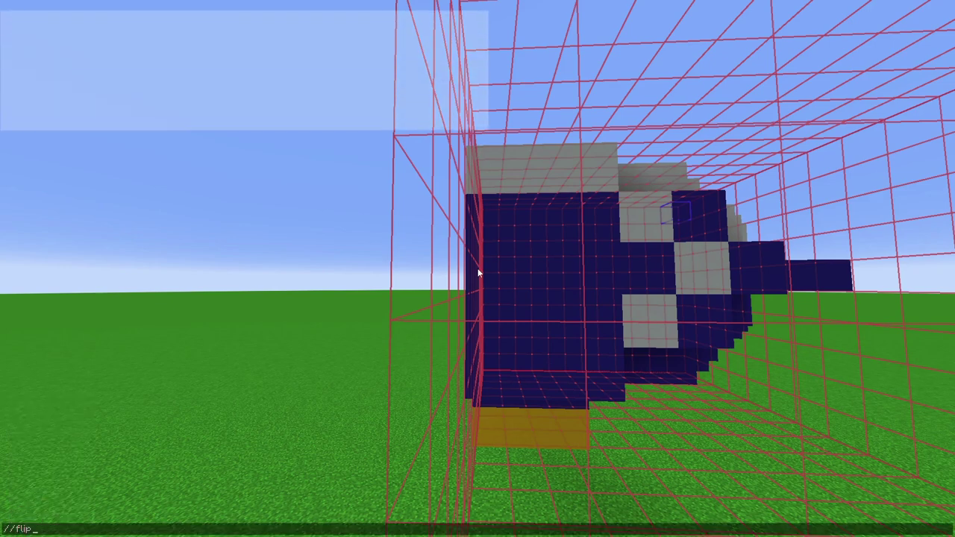
Step: Paste a left-flipped copy of the navy half to complete the ship, then view it
type("left")
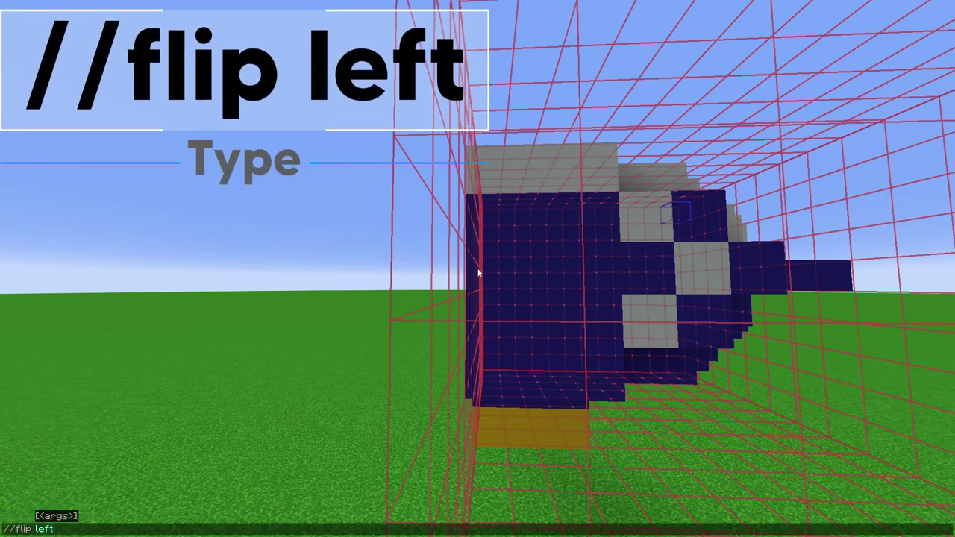
type("//pa")
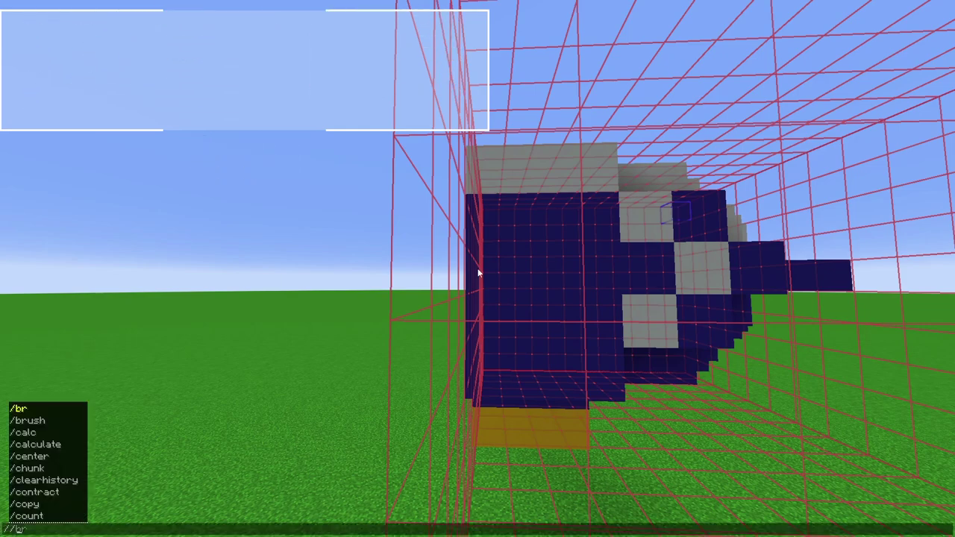
type("ste")
key("Return")
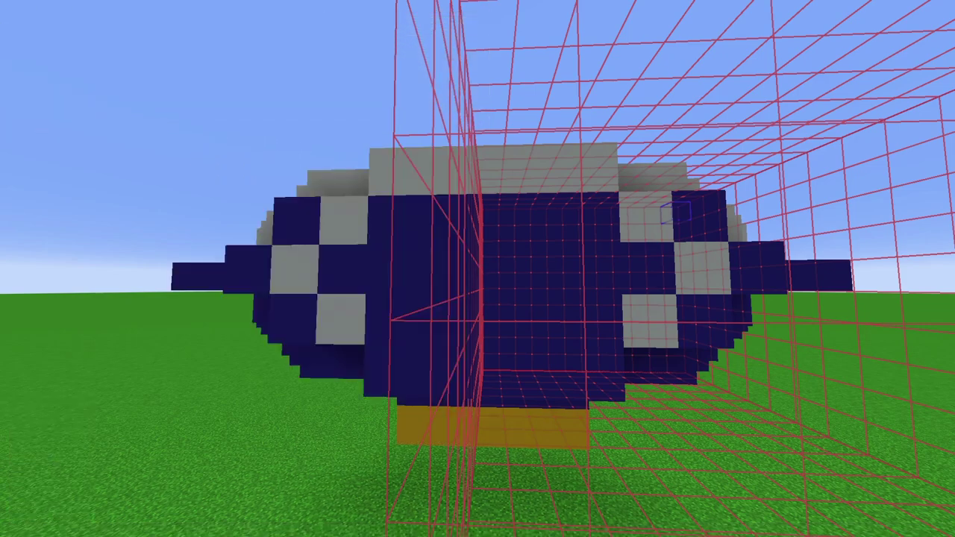
key("s")
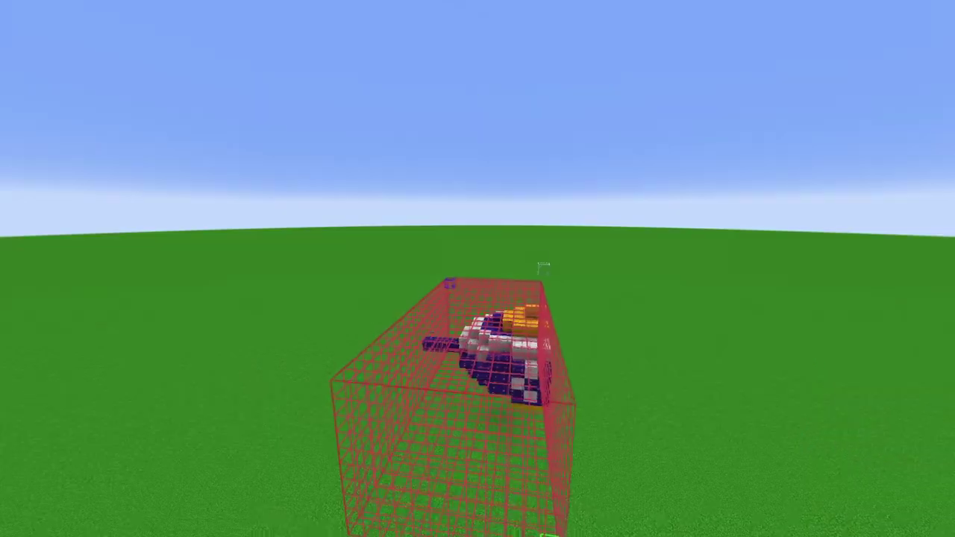
key("w")
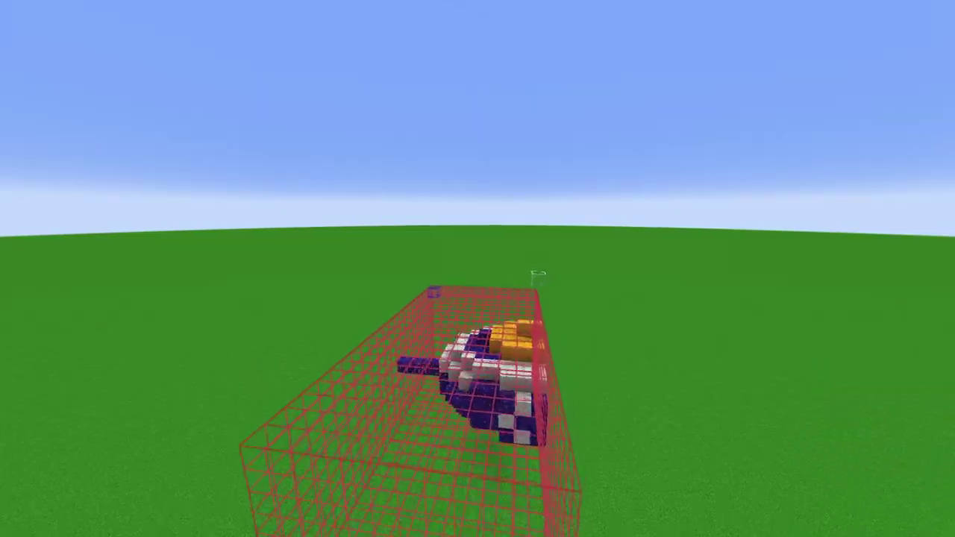
key("w")
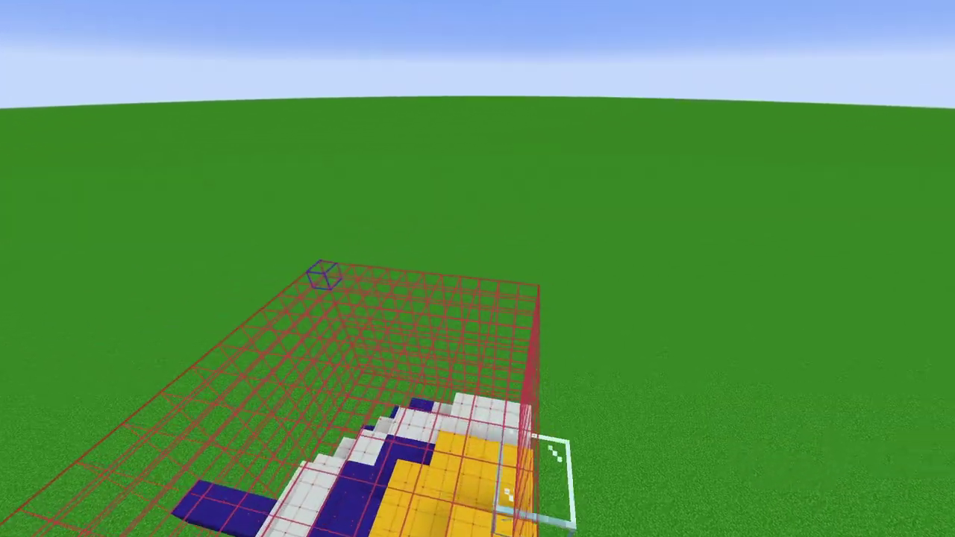
key("s")
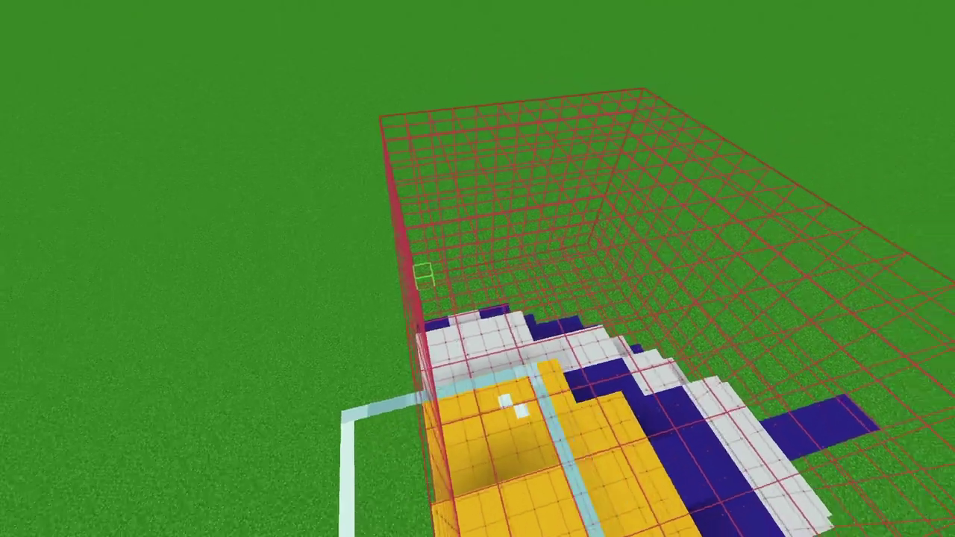
key("w")
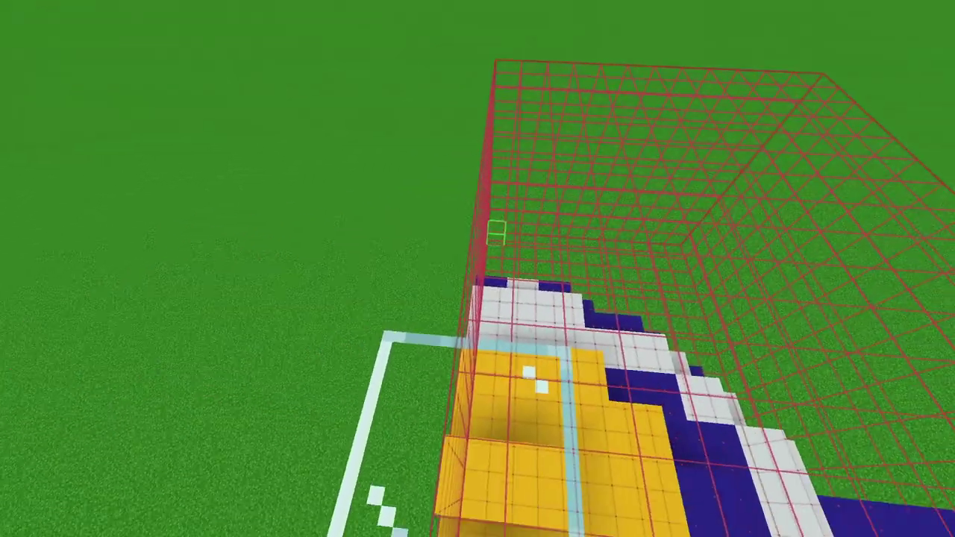
Step: Copy the completed ship, flip it upward, and paste the mirrored copy
type("//co")
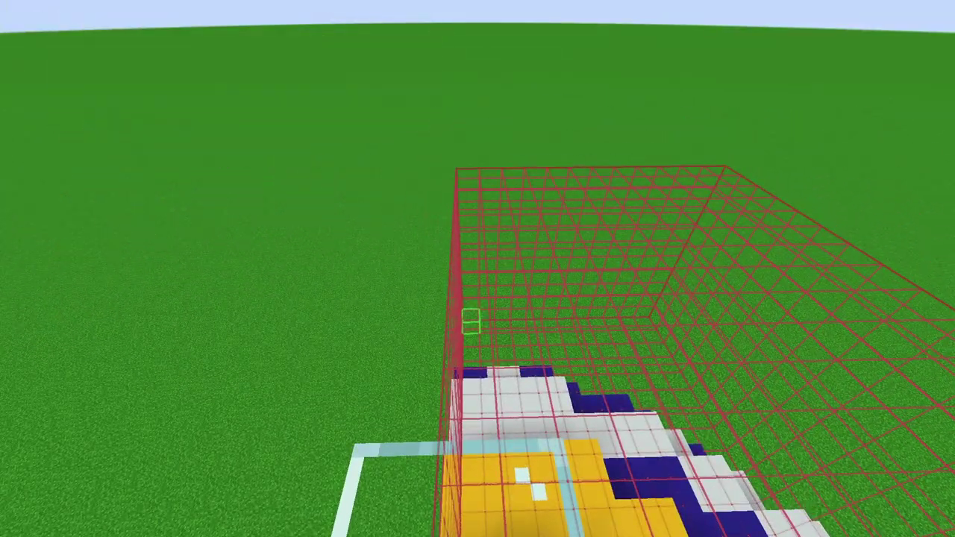
type("//flip")
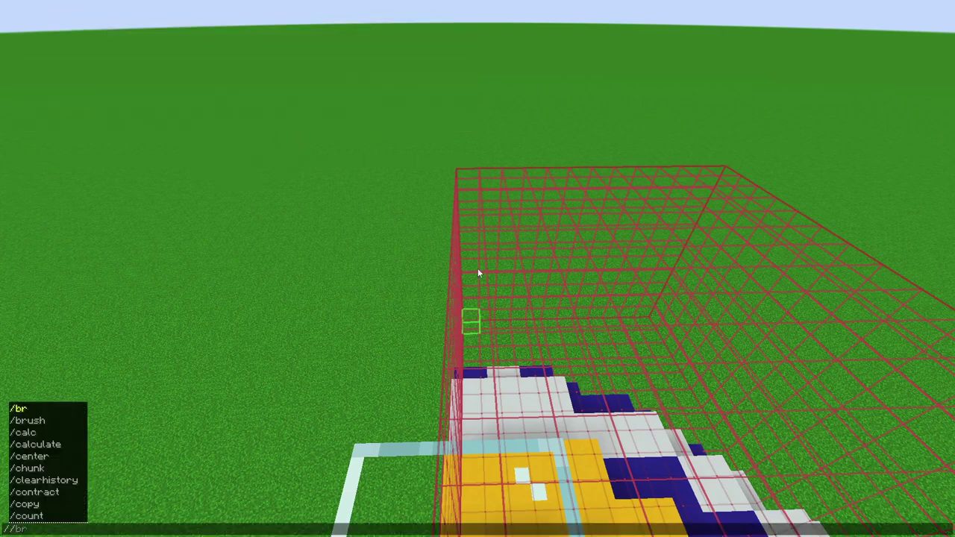
key("Return")
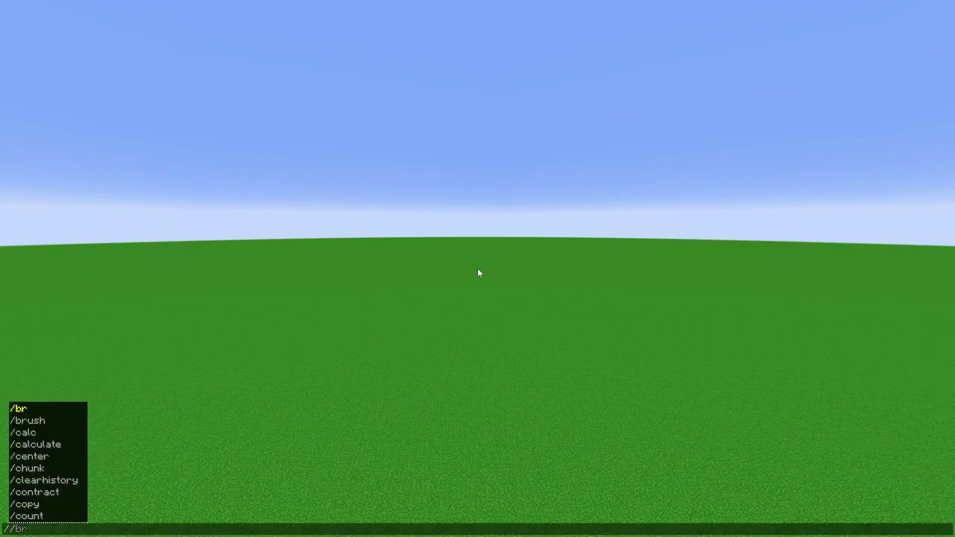
Step: Paste the copied watermelon quarter-slice flat onto the grass plain
type("te")
key("Return")
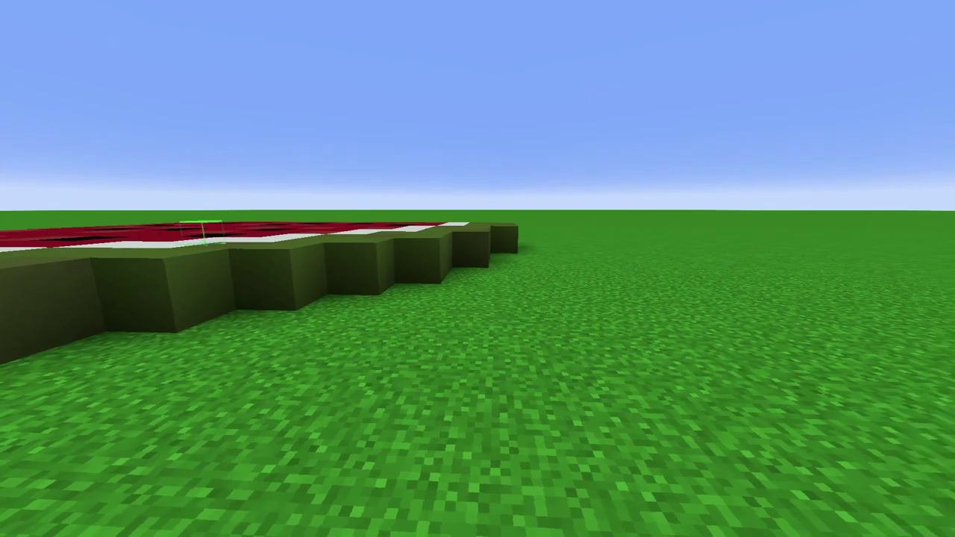
key("Return")
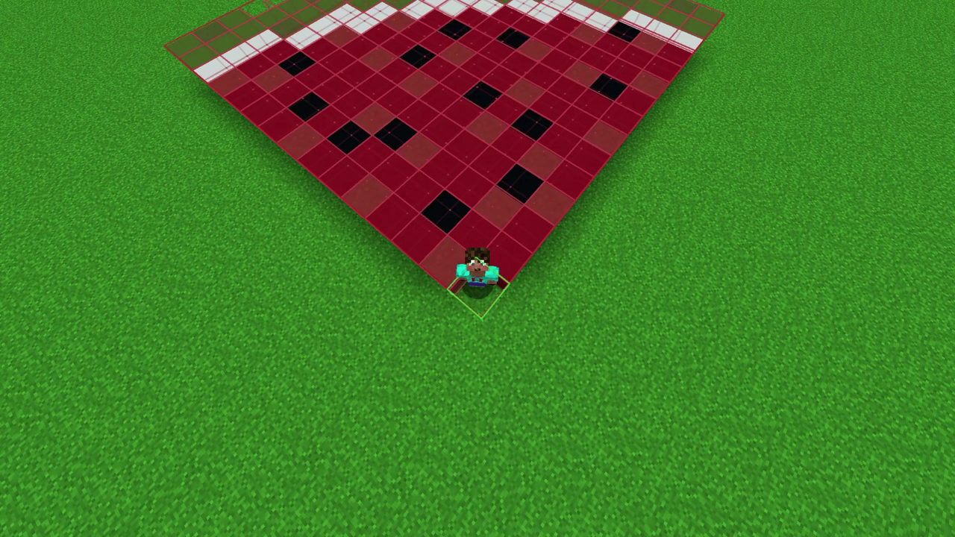
Step: Rotate the copied watermelon quarter by 90 degrees with //rotate 90
key("slash")
type("/rotate 90")
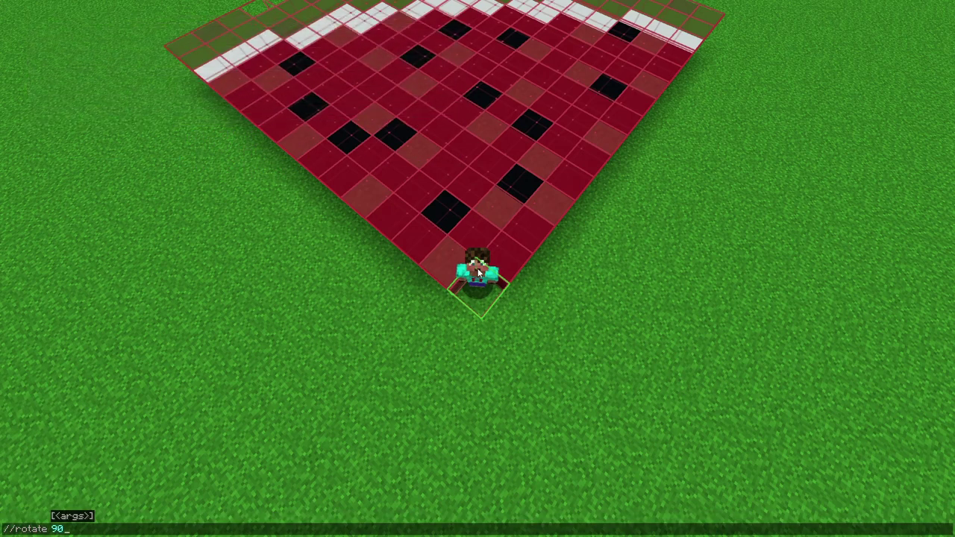
key("Return")
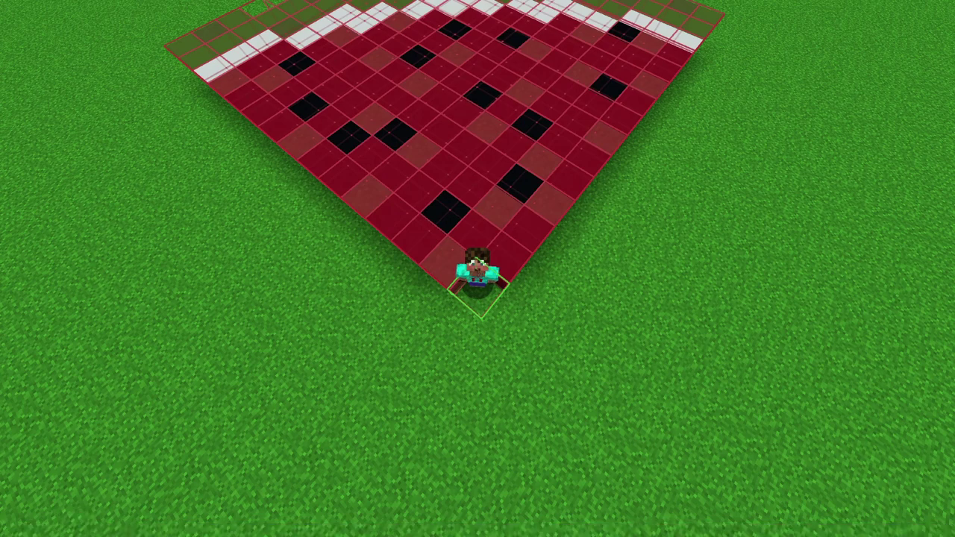
Step: Paste three rotated quarters beside the original to close the round watermelon
type("//br")
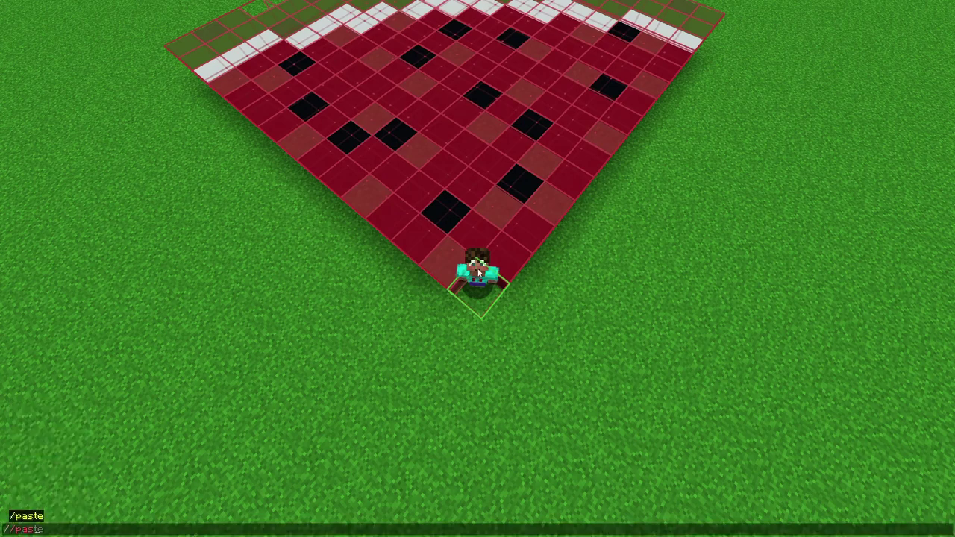
key("Return")
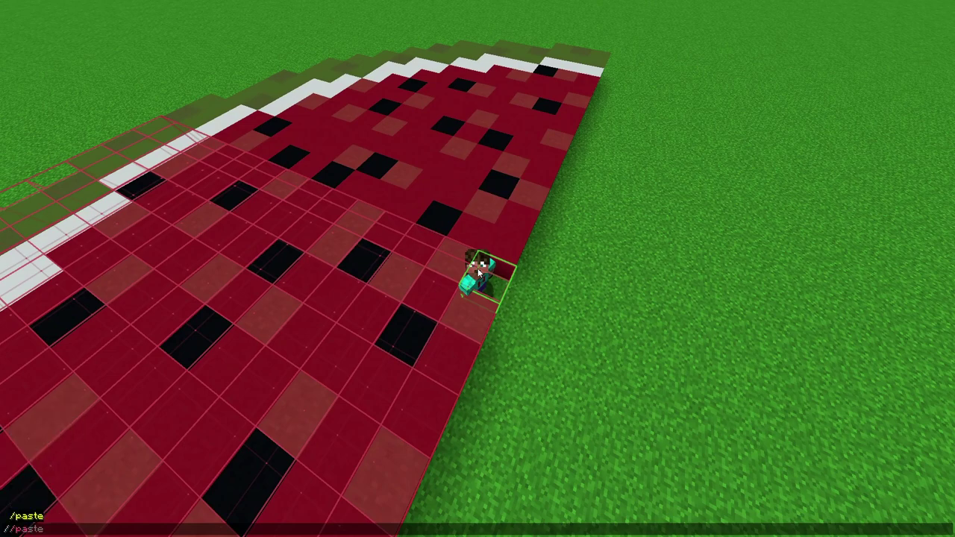
key("Return")
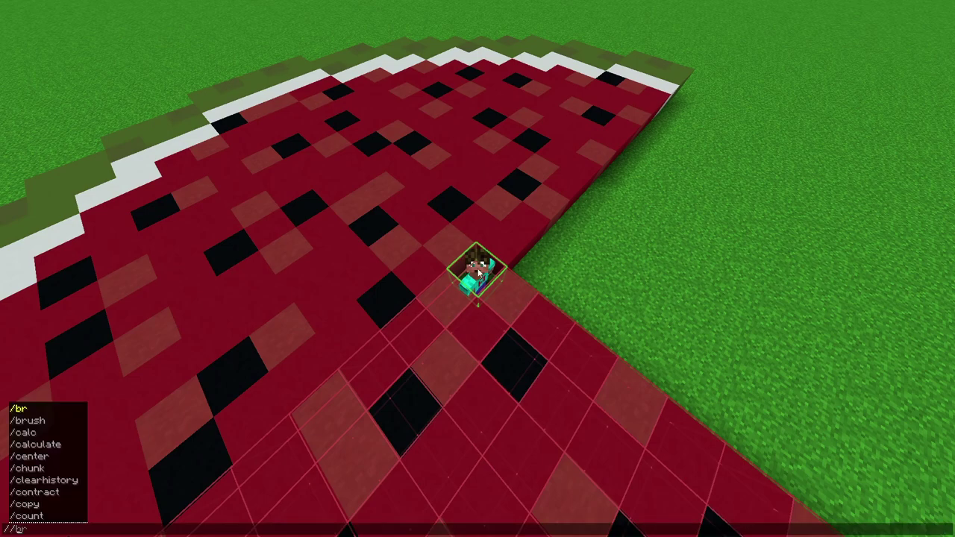
key("Return")
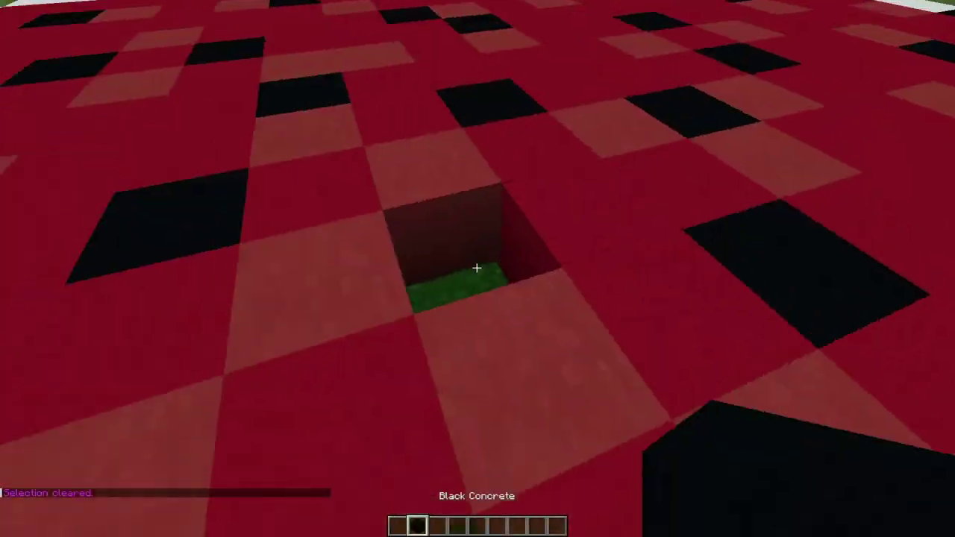
Step: Fly straight up to view the completed round watermelon from above
key("space")
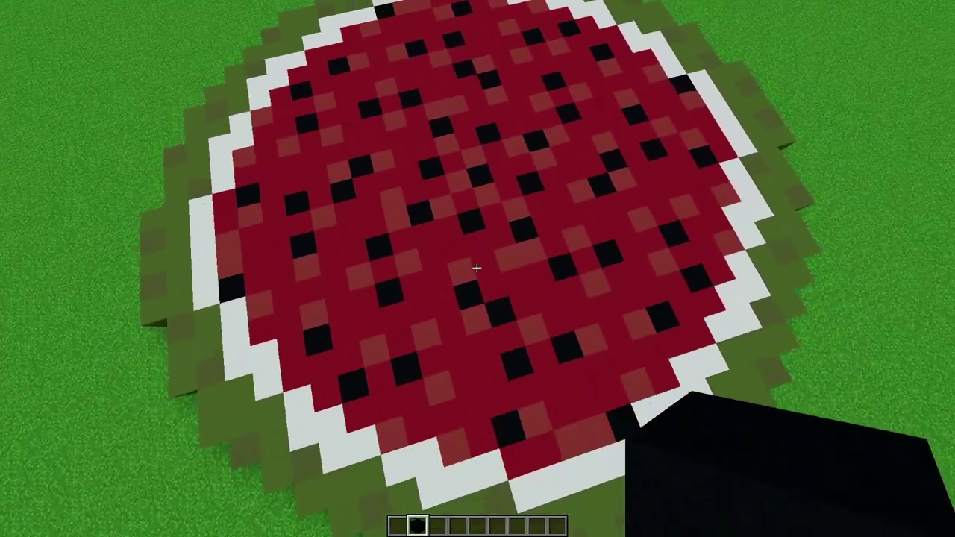
key("space")
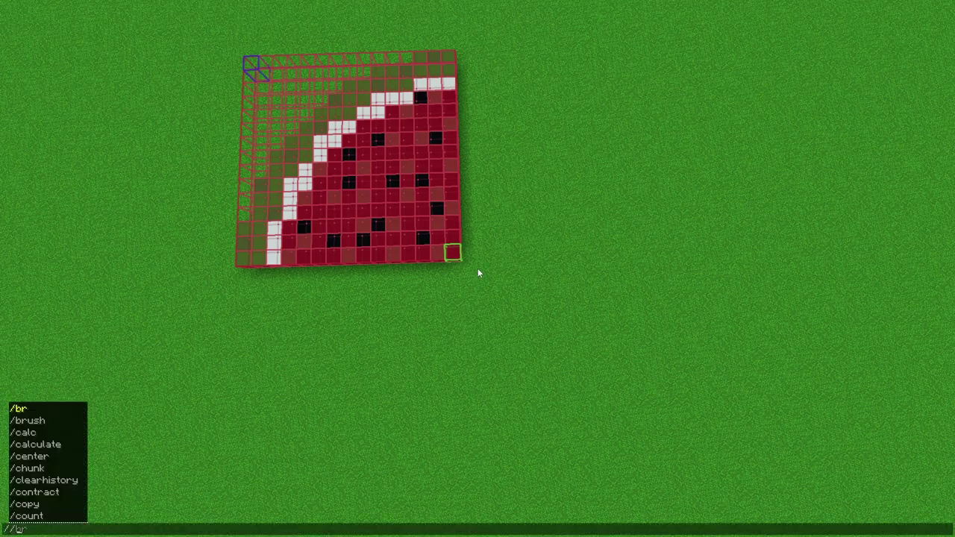
Step: Paste the 150-degree rotated watermelon quarter diagonally beside the original
key("Return")
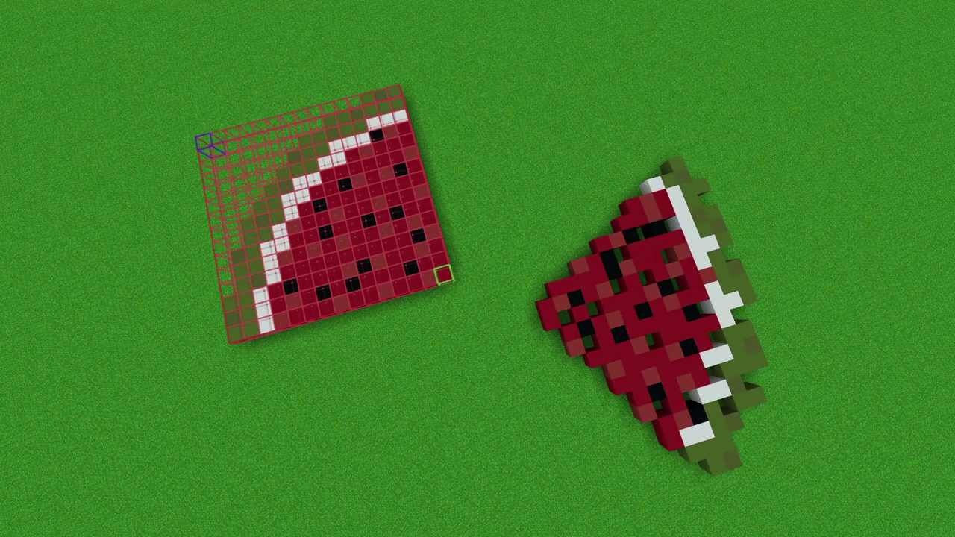